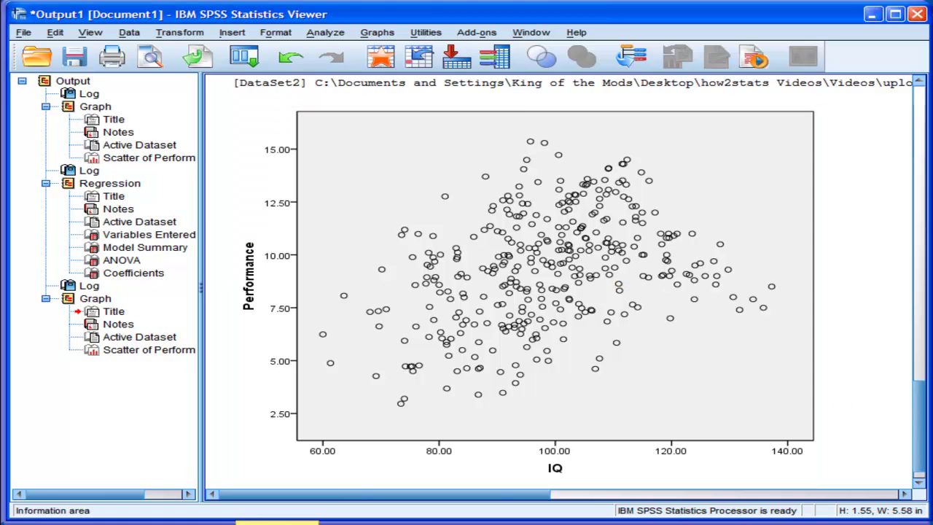
Step: Switch to the IQ and Performance - Linear.sav data and select the IQ column
{"action": "key", "text": "alt+Tab"}
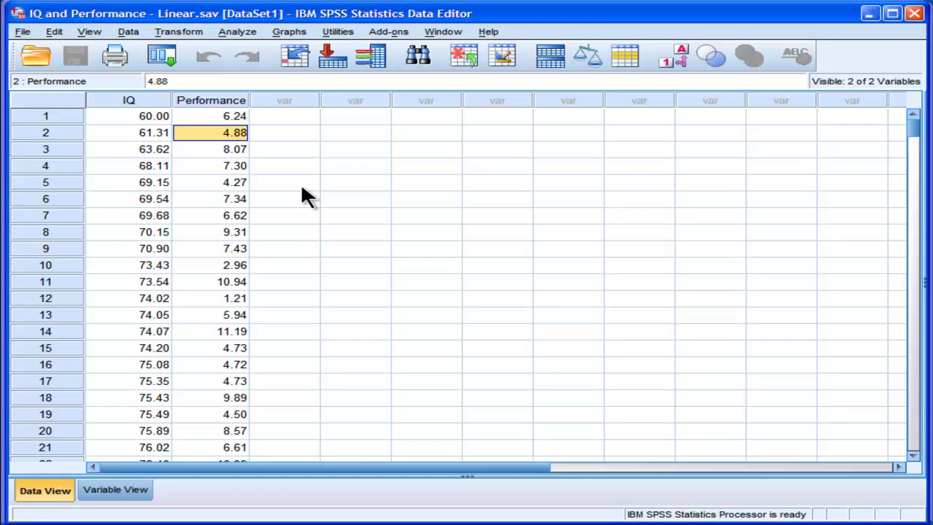
{"action": "left_click", "coordinate": [296, 119]}
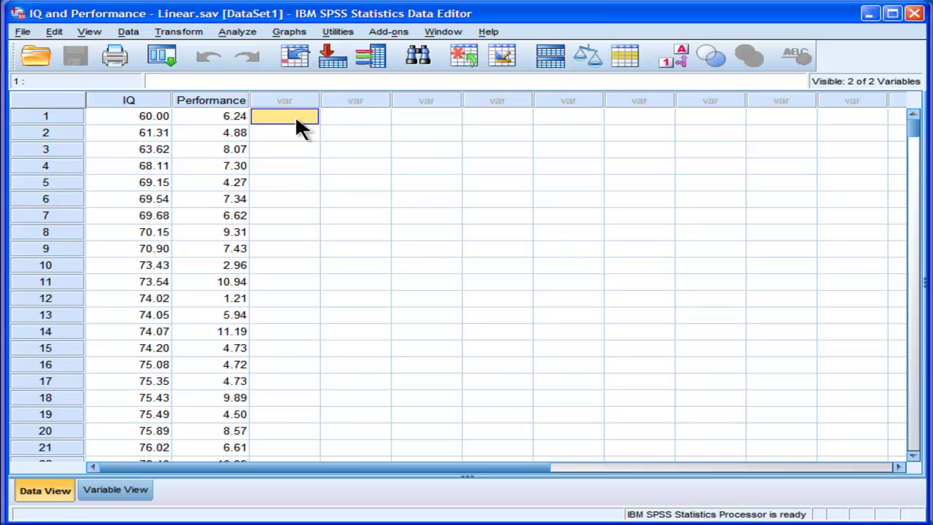
{"action": "left_click", "coordinate": [115, 99]}
{"action": "right_click", "coordinate": [115, 101]}
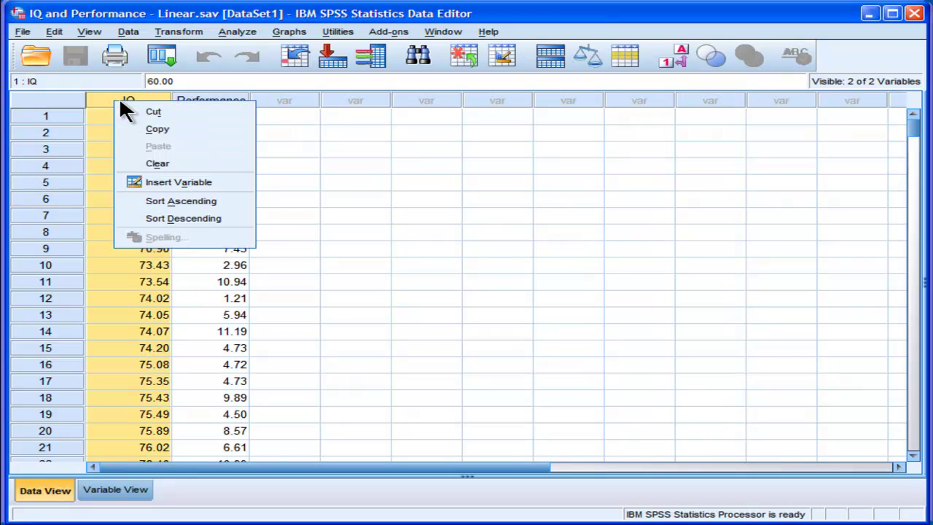
{"action": "left_click", "coordinate": [308, 121]}
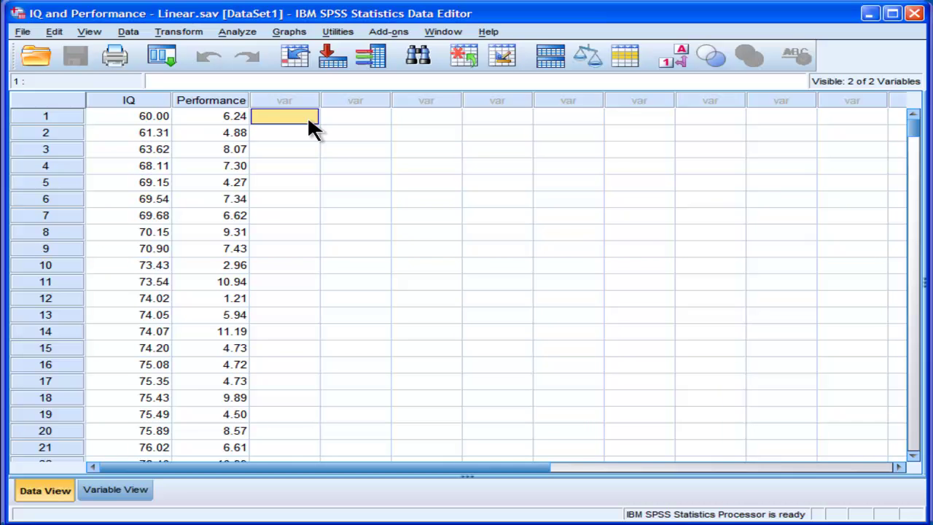
{"action": "left_click", "coordinate": [128, 103]}
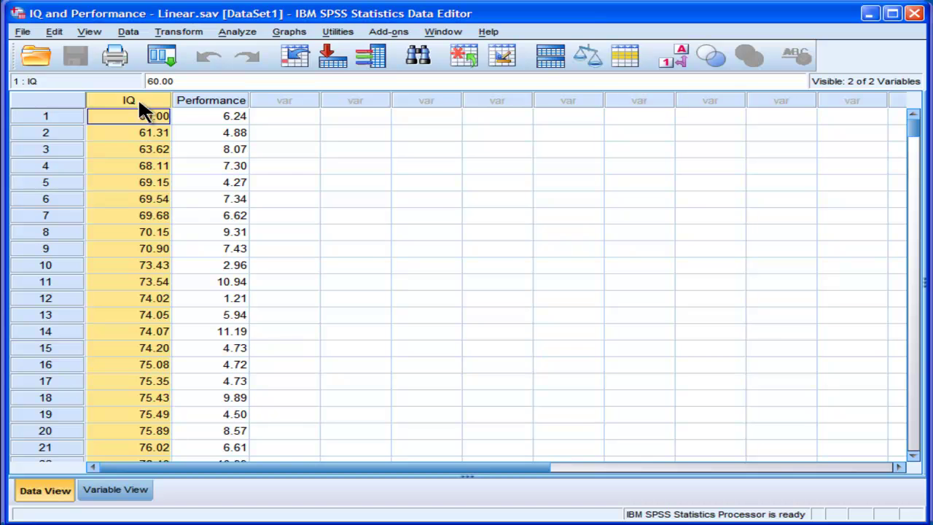
Step: Define a new variable IQ_squared with the expression IQ*IQ in Compute Variable
{"action": "left_click", "coordinate": [179, 32]}
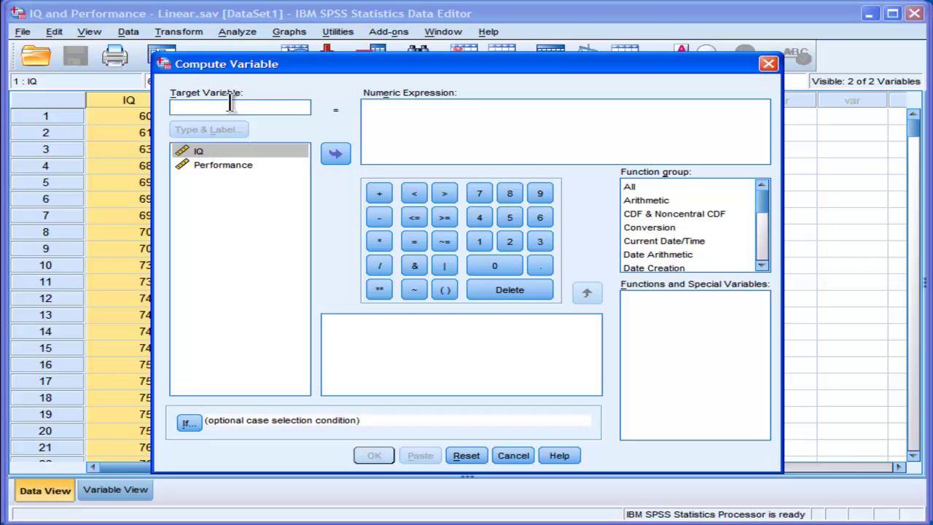
{"action": "type", "text": "cQ_Sev"}
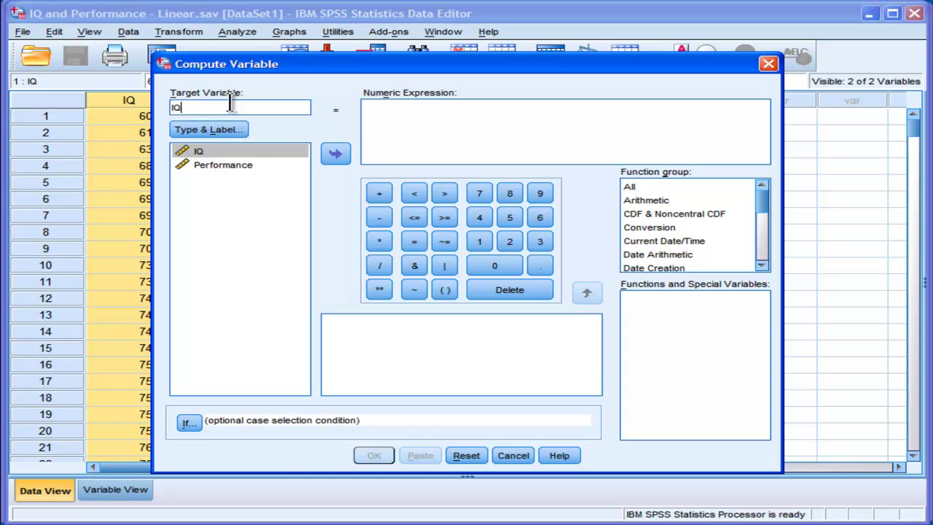
{"action": "key", "text": "BackSpace"}
{"action": "key", "text": "BackSpace"}
{"action": "type", "text": "qu"}
{"action": "key", "text": "BackSpace"}
{"action": "key", "text": "BackSpace"}
{"action": "key", "text": "BackSpace"}
{"action": "type", "text": "squared"}
{"action": "double_click", "coordinate": [249, 151]}
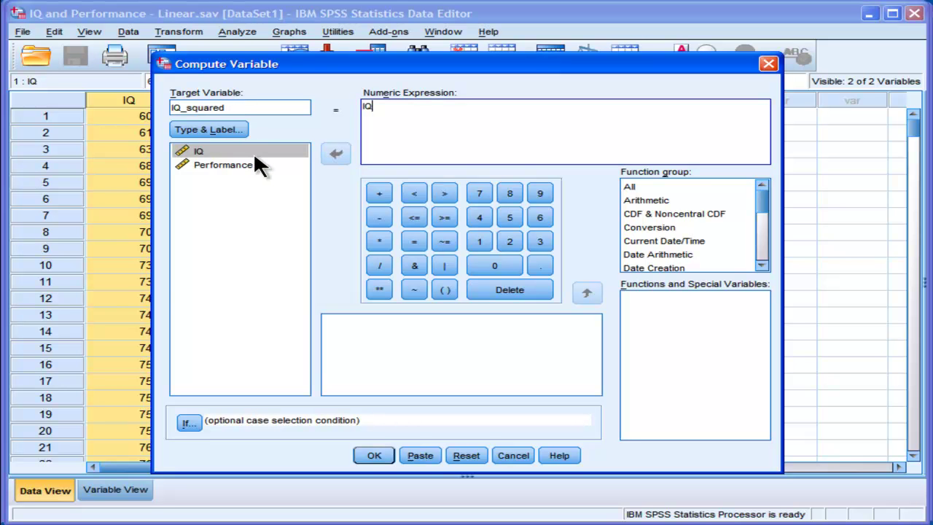
{"action": "type", "text": "*"}
{"action": "double_click", "coordinate": [253, 151]}
Step: Run the computation, then close the Linear dataset without saving
{"action": "left_click", "coordinate": [373, 456]}
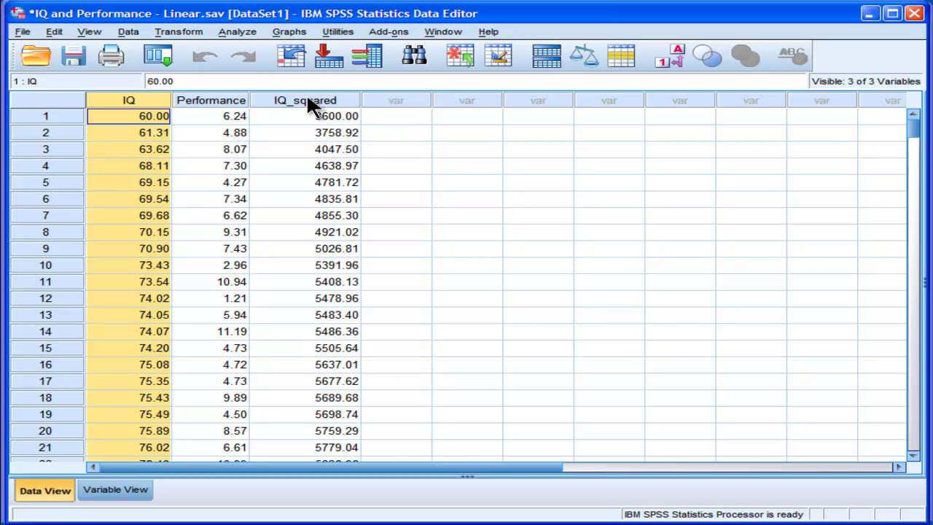
{"action": "left_click", "coordinate": [913, 13]}
{"action": "left_click", "coordinate": [468, 314]}
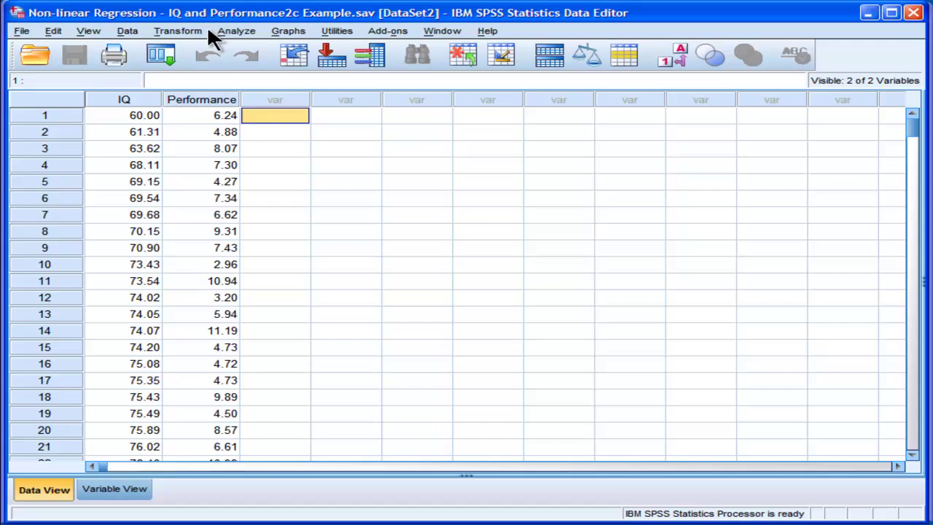
Step: Compute IQ_squared = IQ * IQ in the Non-linear Regression dataset
{"action": "left_click", "coordinate": [177, 31]}
{"action": "left_click", "coordinate": [194, 50]}
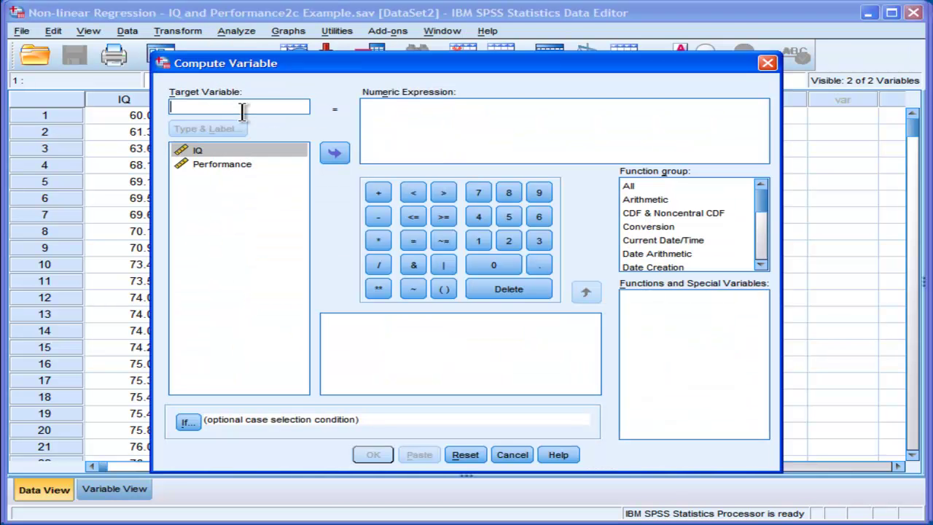
{"action": "type", "text": "IQ_squared"}
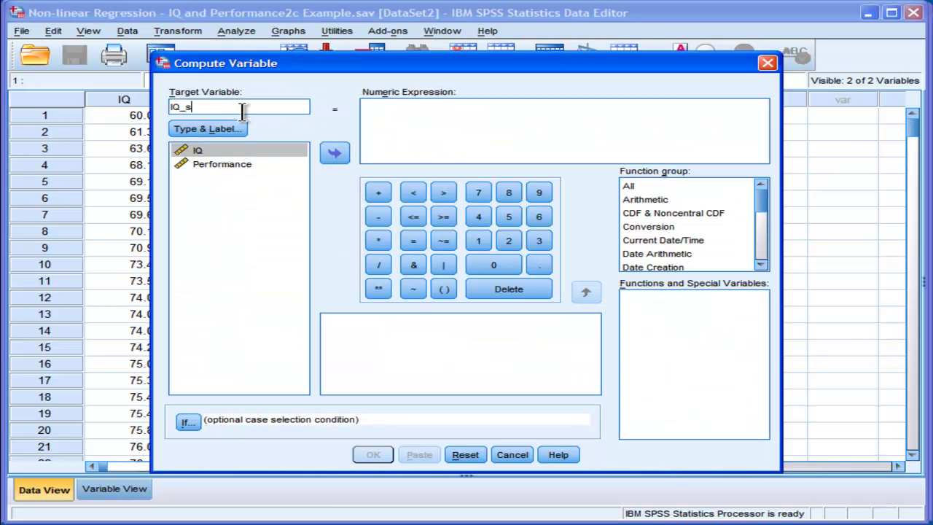
{"action": "double_click", "coordinate": [248, 150]}
{"action": "left_click", "coordinate": [379, 244]}
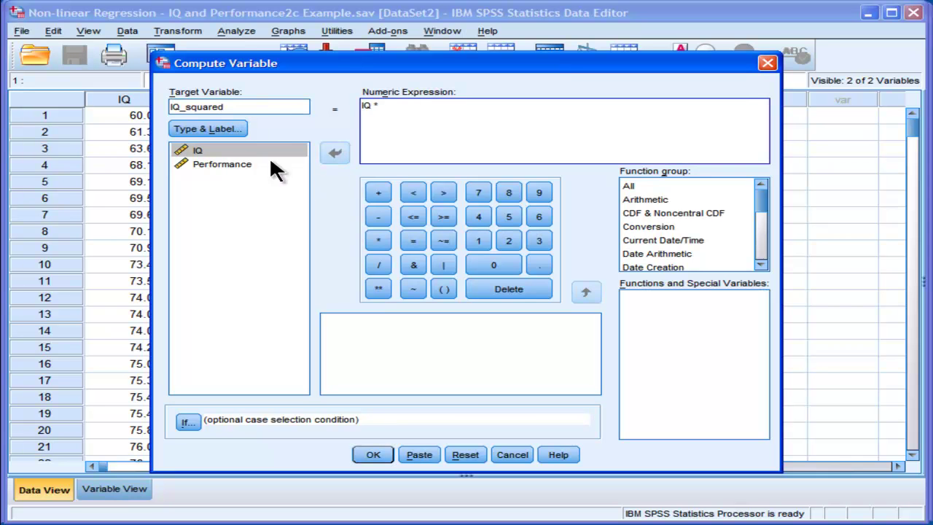
{"action": "double_click", "coordinate": [265, 149]}
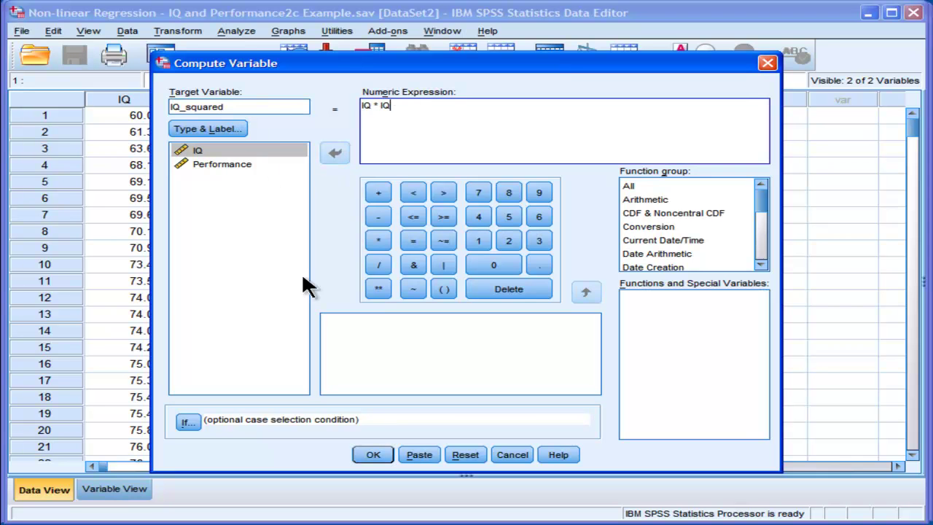
{"action": "left_click", "coordinate": [371, 455]}
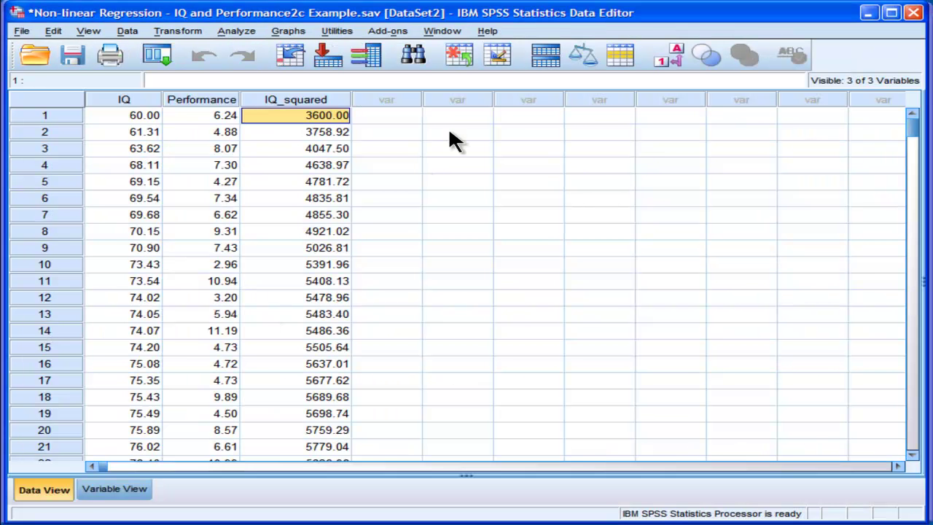
Step: Compare the IQ and IQ_squared columns, then bring up the Performance-versus-IQ scatter plot output
{"action": "left_click", "coordinate": [330, 102]}
{"action": "left_click", "coordinate": [372, 116]}
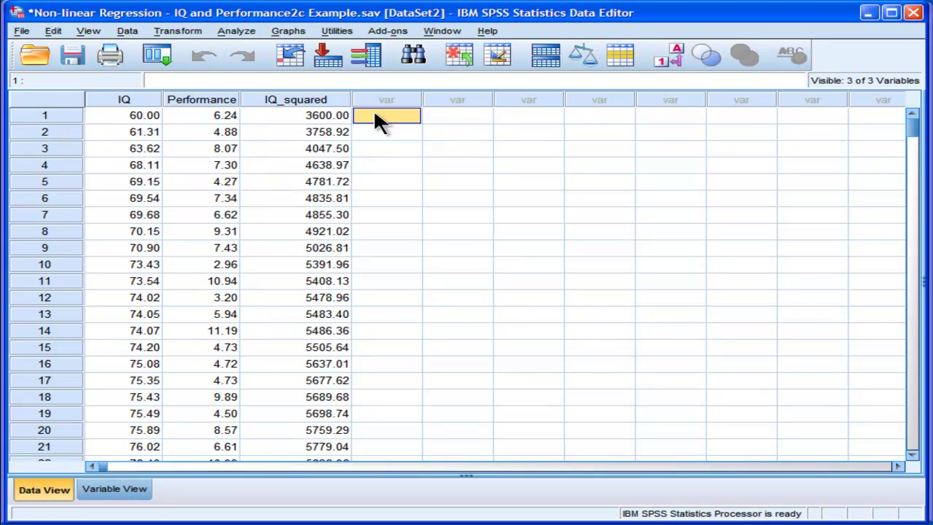
{"action": "left_click", "coordinate": [308, 103]}
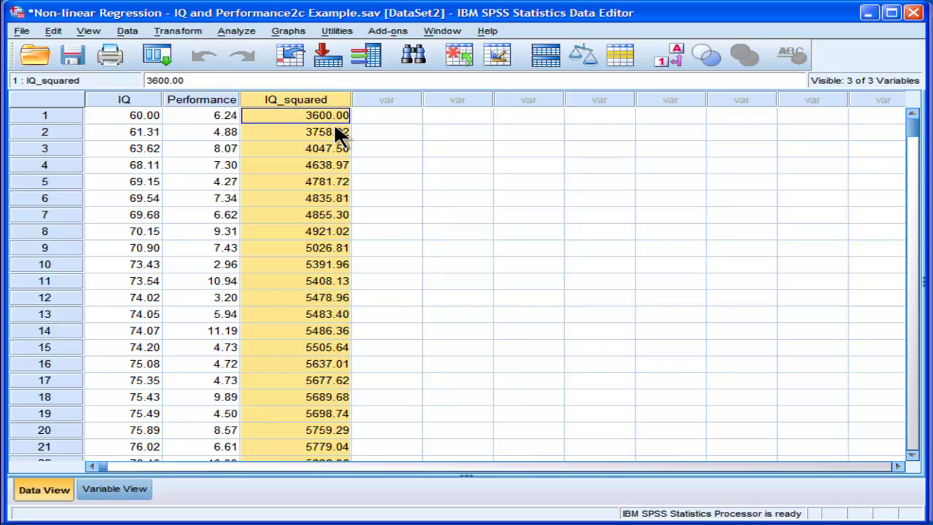
{"action": "left_click", "coordinate": [370, 115]}
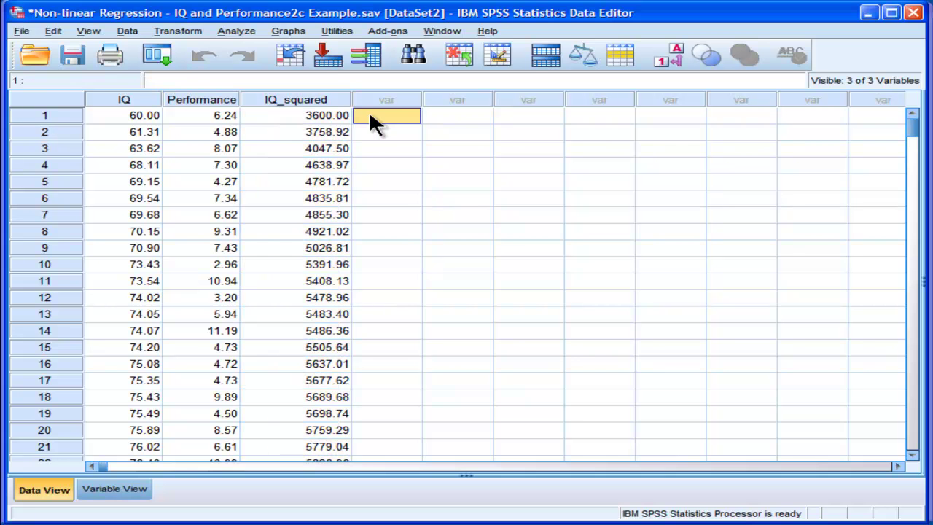
{"action": "left_click", "coordinate": [134, 100]}
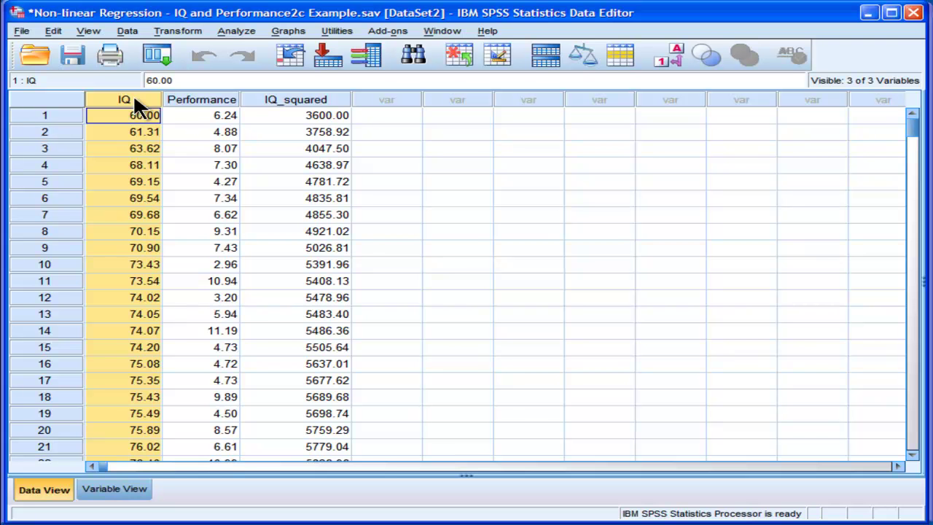
{"action": "left_click", "coordinate": [300, 96]}
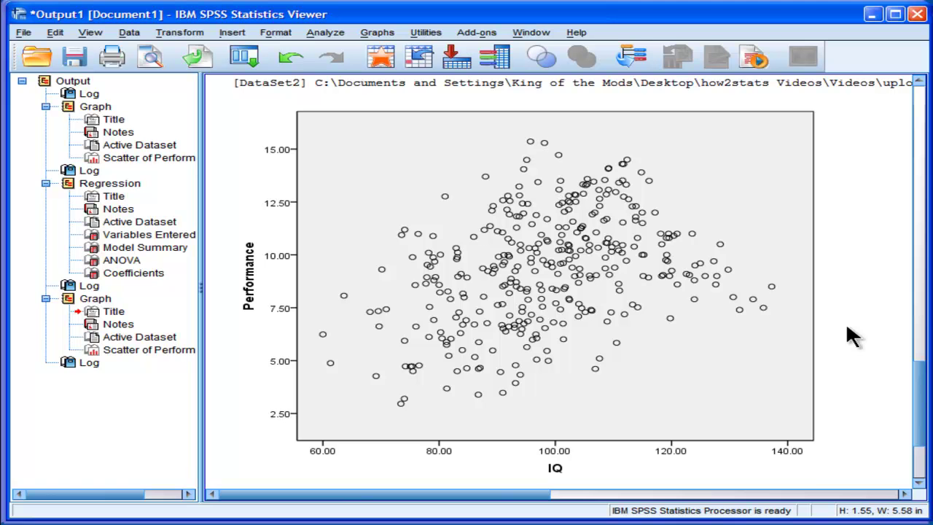
{"action": "left_click", "coordinate": [701, 261]}
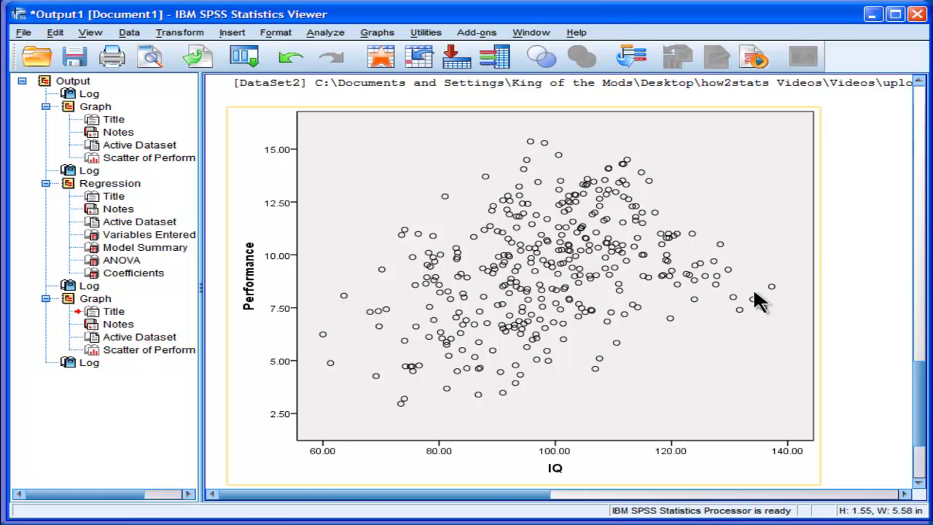
Step: Return to the Data Editor with IQ, Performance and IQ_squared, clearing the column selection
{"action": "left_click", "coordinate": [280, 521]}
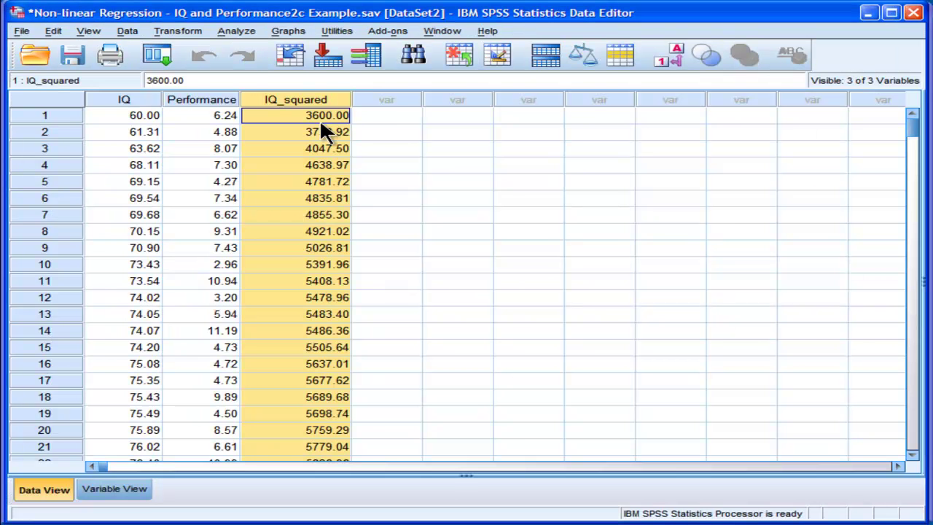
{"action": "left_click", "coordinate": [387, 115]}
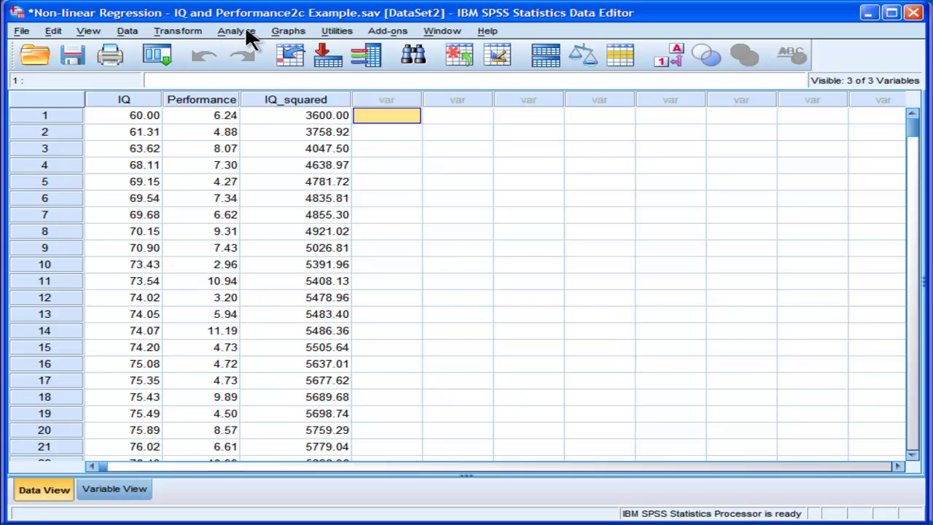
Step: Set up Linear Regression: Performance dependent, IQ in block 1, IQ_squared in block 2
{"action": "left_click", "coordinate": [241, 31]}
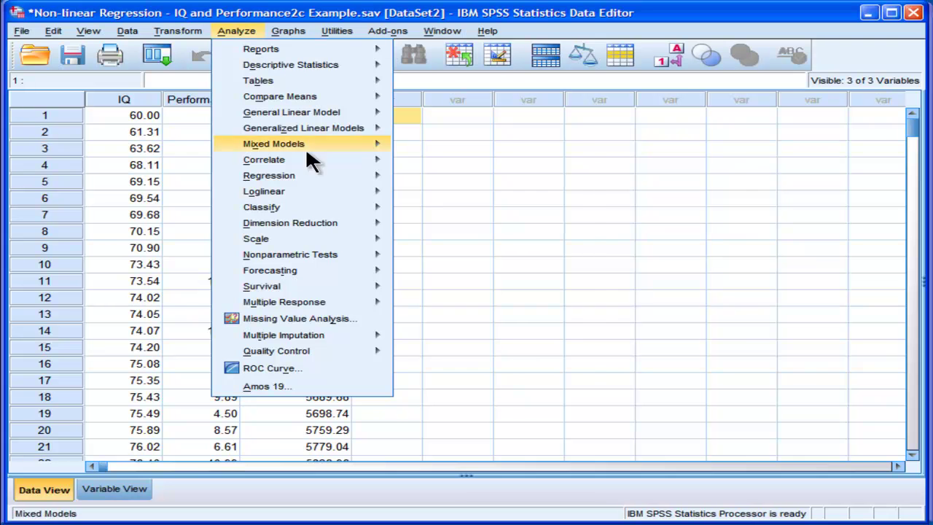
{"action": "mouse_move", "coordinate": [319, 182]}
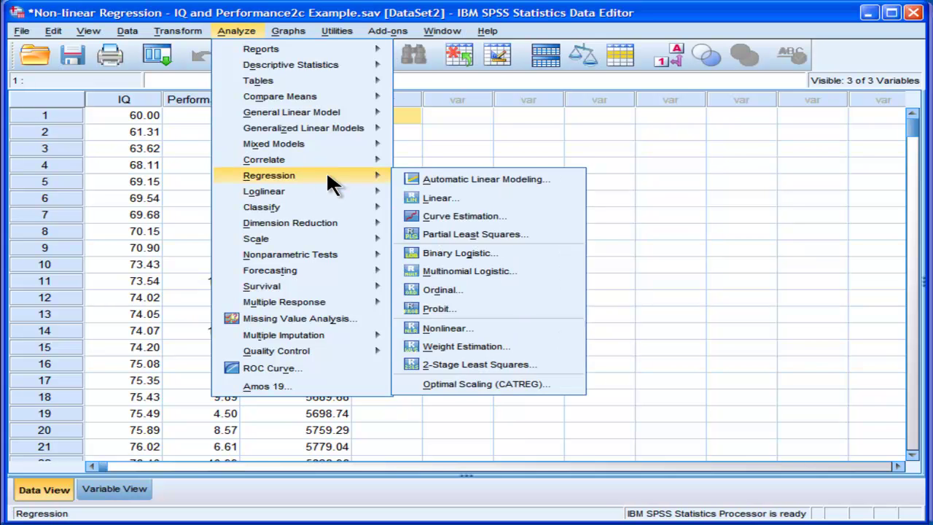
{"action": "left_click", "coordinate": [436, 197]}
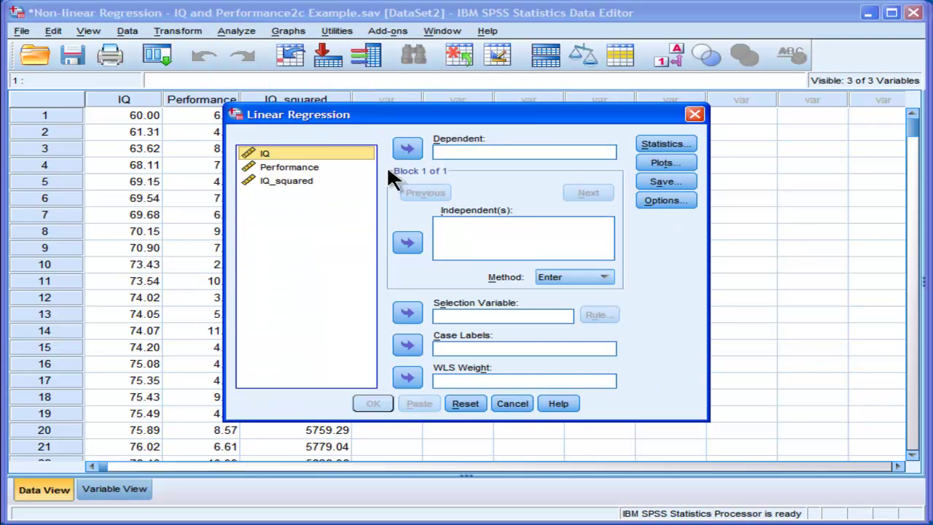
{"action": "left_click", "coordinate": [295, 167]}
{"action": "left_click", "coordinate": [407, 148]}
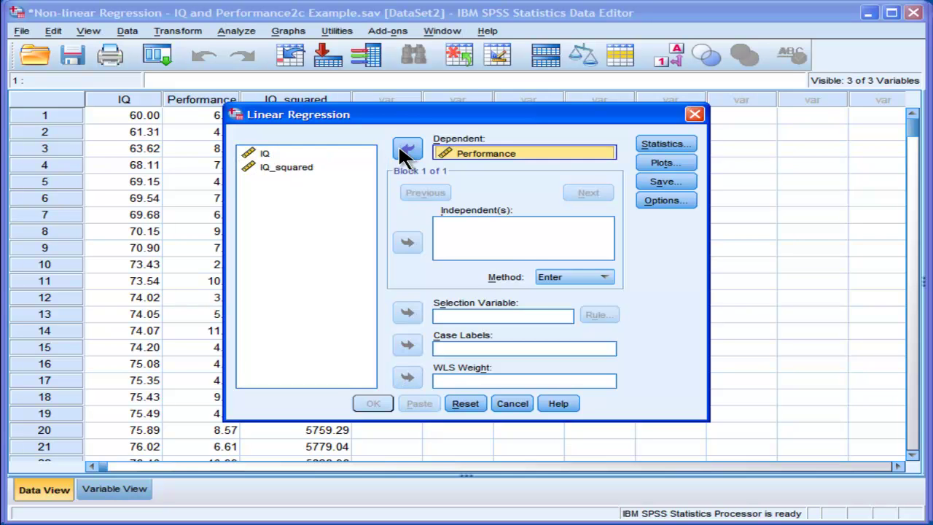
{"action": "left_click", "coordinate": [266, 153]}
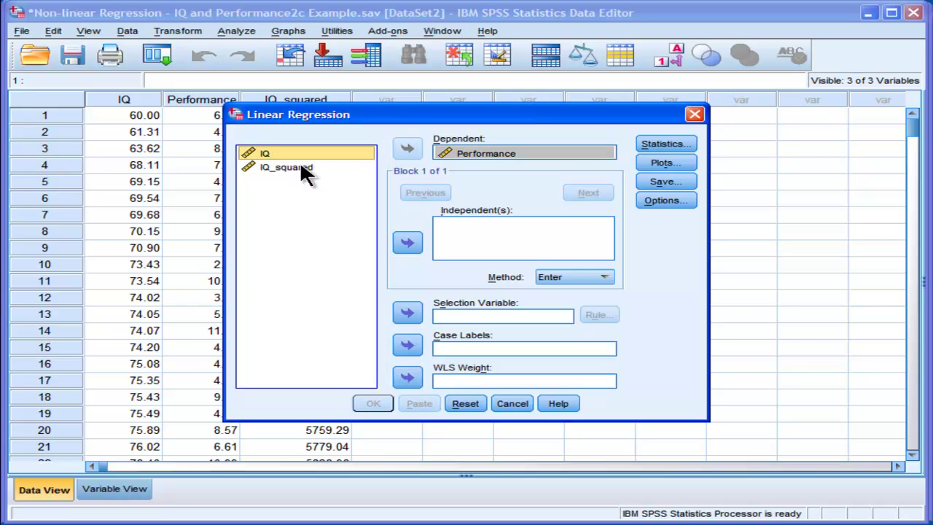
{"action": "left_click", "coordinate": [407, 244]}
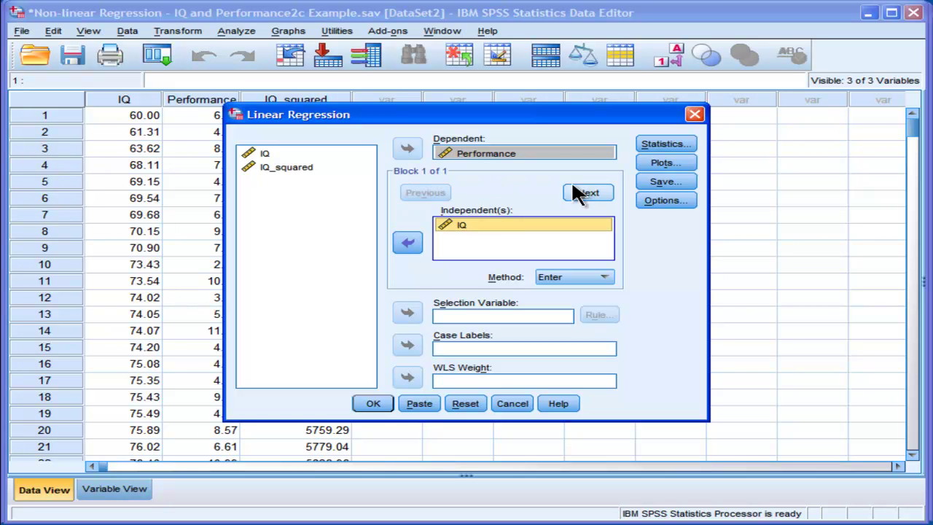
{"action": "left_click", "coordinate": [588, 193]}
{"action": "left_click", "coordinate": [299, 166]}
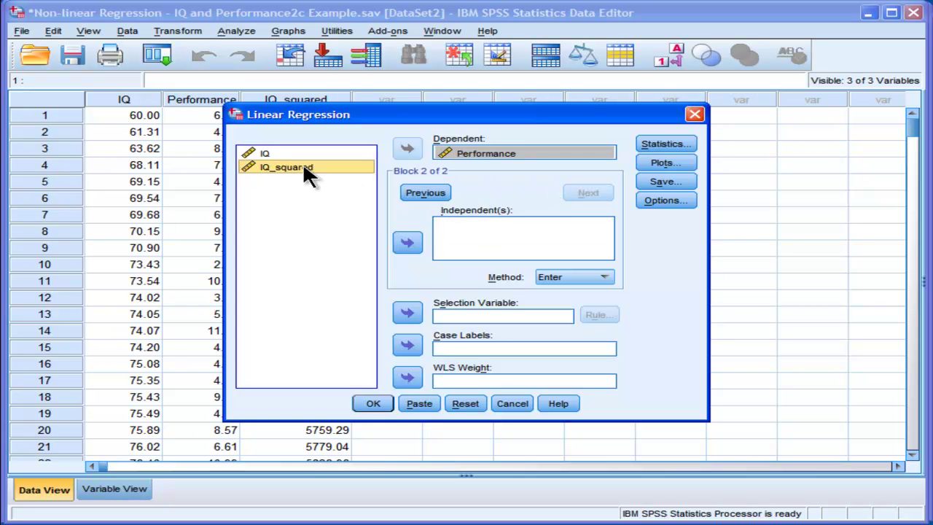
{"action": "left_click", "coordinate": [407, 244]}
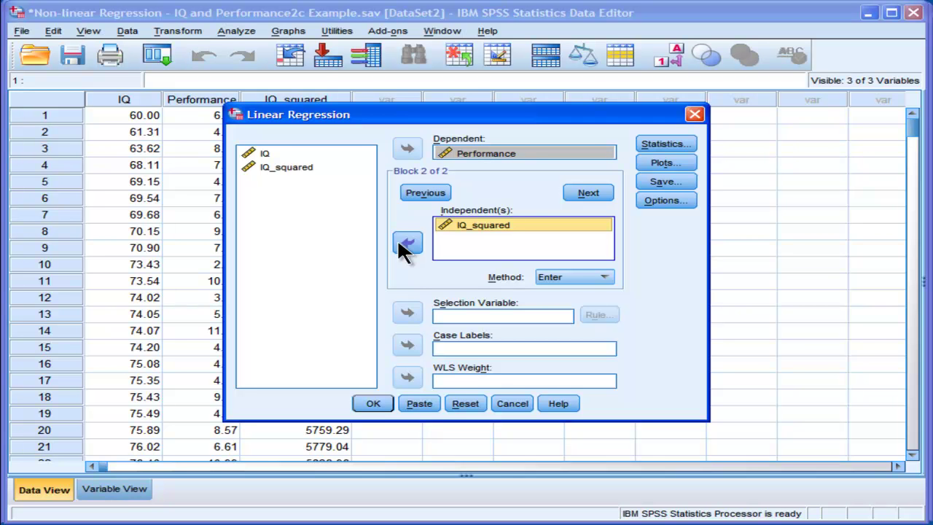
Step: Request R squared change statistics and run the two-block regression
{"action": "left_click", "coordinate": [672, 143]}
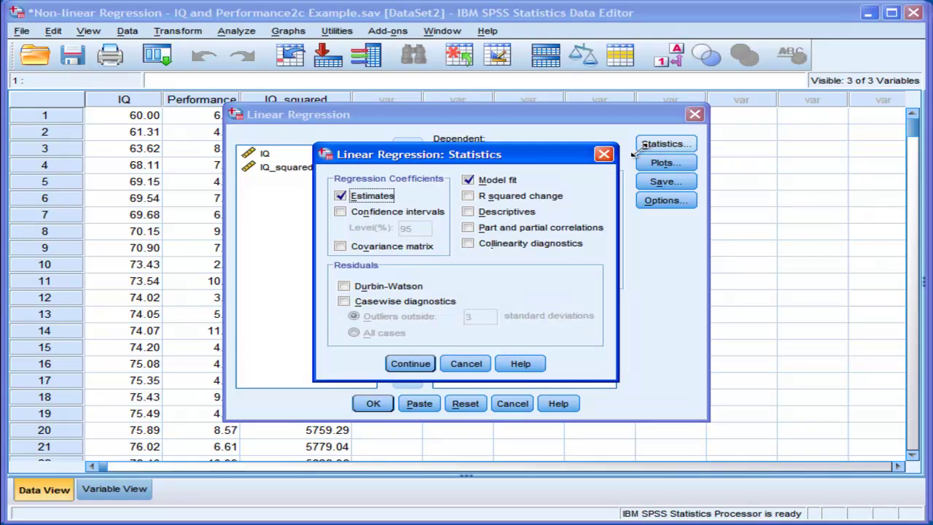
{"action": "left_click", "coordinate": [494, 195]}
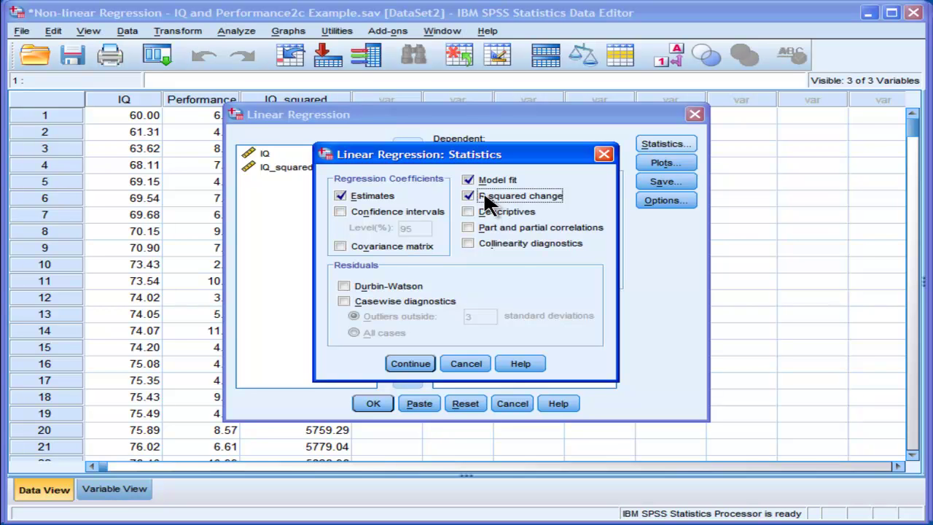
{"action": "left_click", "coordinate": [409, 364]}
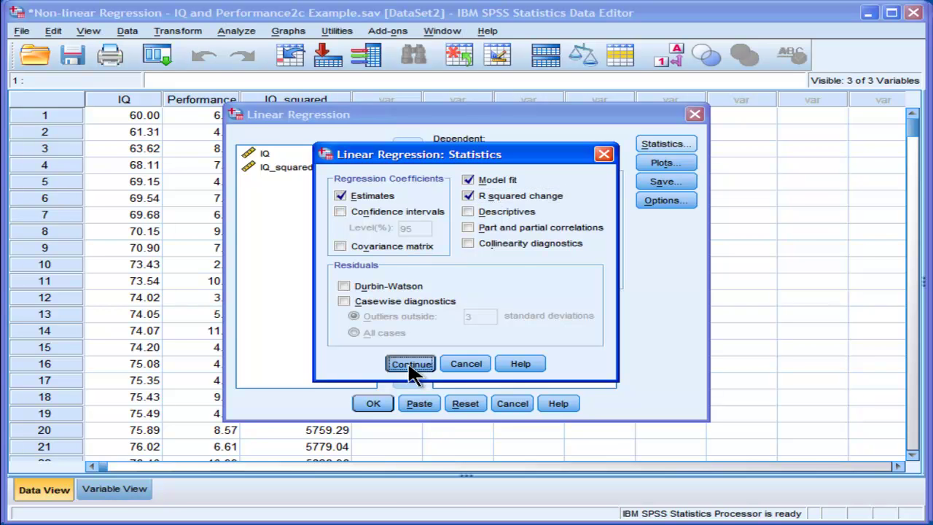
{"action": "left_click", "coordinate": [374, 406]}
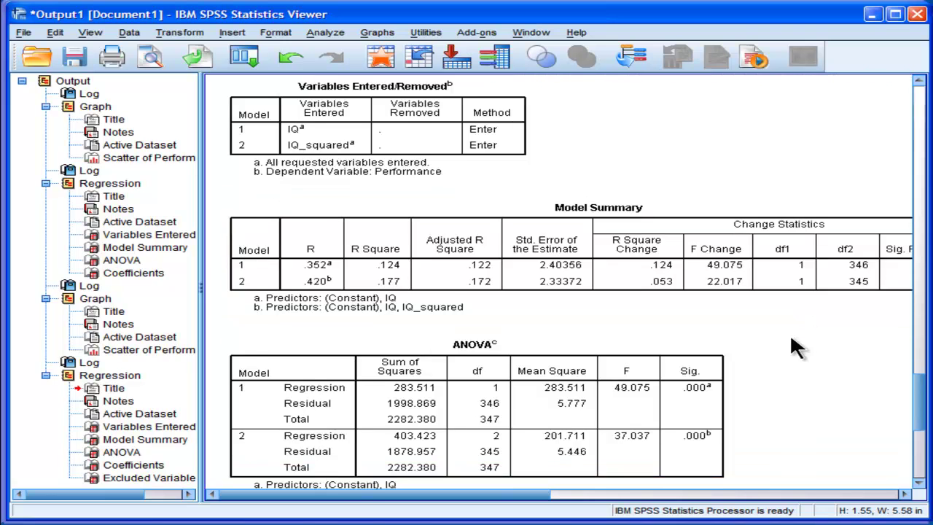
Step: Select the Model Summary table and widen the output pane to reveal Sig. F Change
{"action": "left_click", "coordinate": [651, 297]}
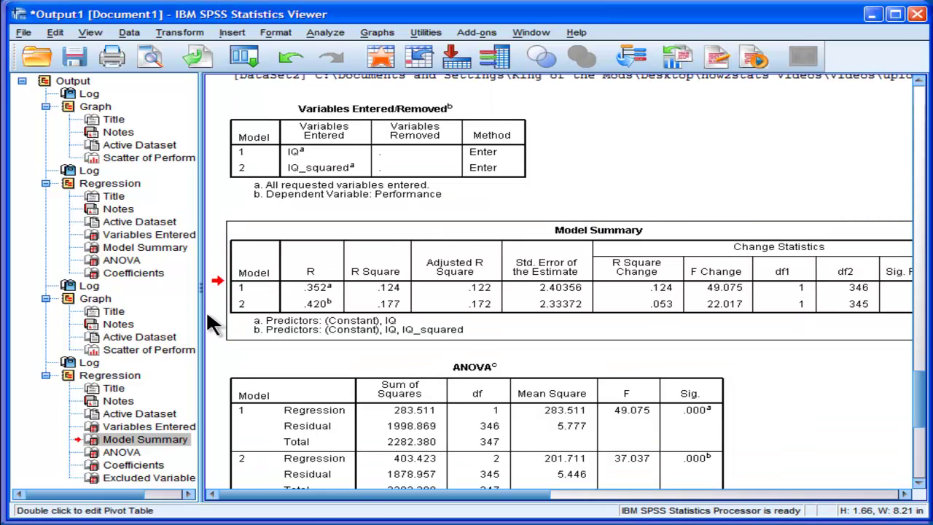
{"action": "left_click_drag", "start_coordinate": [197, 286], "coordinate": [101, 292]}
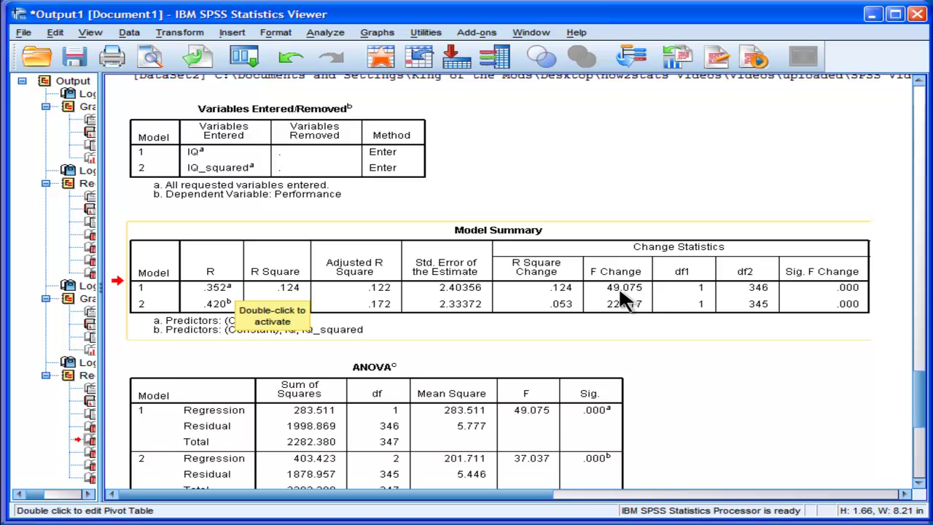
{"action": "left_click", "coordinate": [555, 407]}
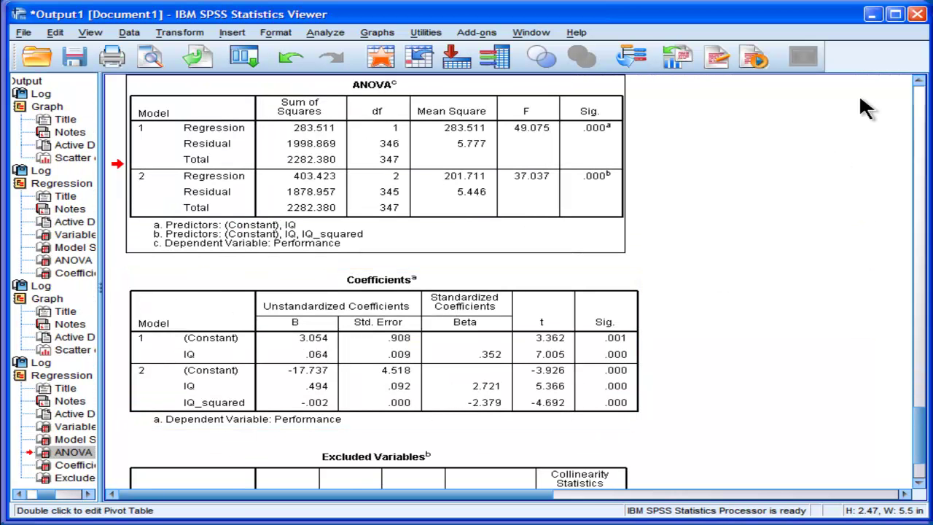
{"action": "left_click", "coordinate": [918, 82]}
{"action": "left_click", "coordinate": [918, 81]}
{"action": "left_click", "coordinate": [918, 82]}
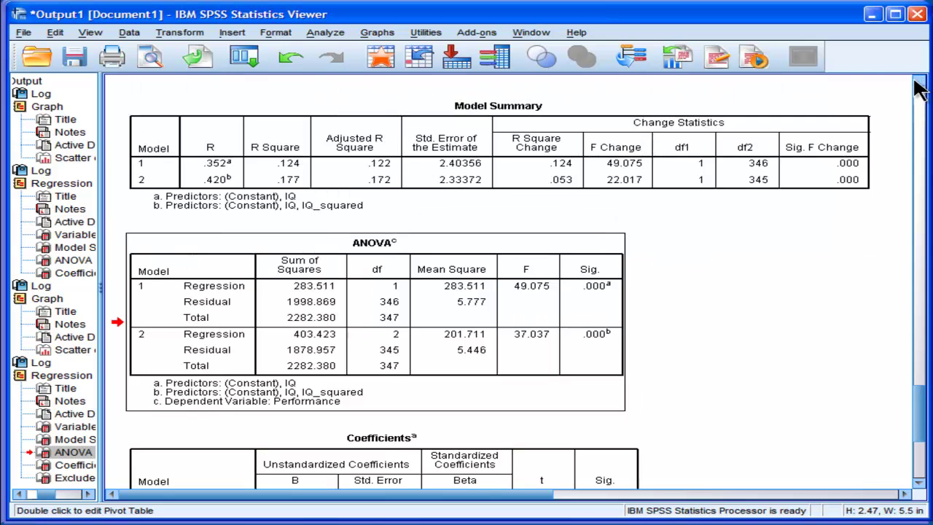
{"action": "left_click", "coordinate": [919, 82]}
{"action": "left_click", "coordinate": [919, 82]}
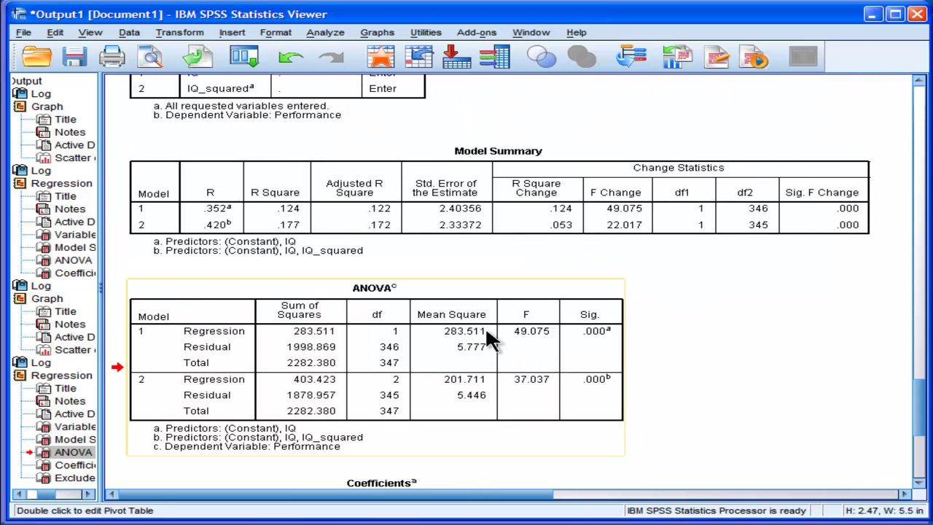